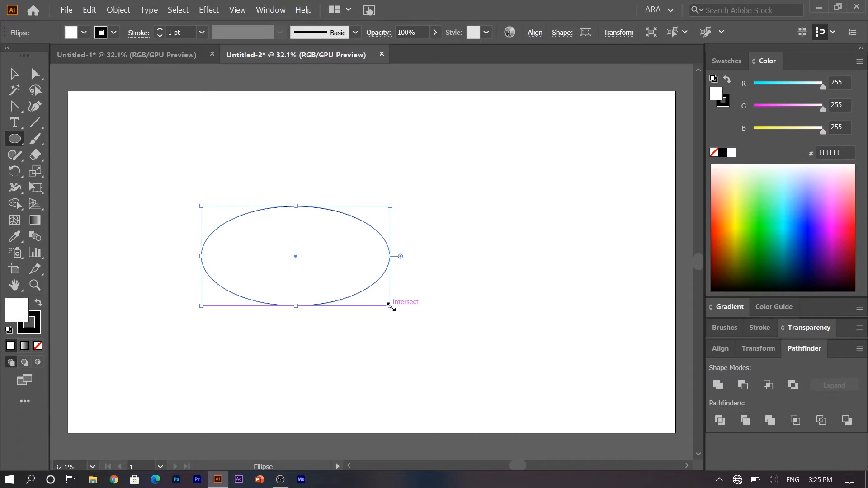
Draw a small ellipse about 225 × 117 px below and left of the large one, and convert both ellipses' side anchor points to corners
{"action": "left_click_drag", "start_coordinate": [108, 299], "coordinate": [179, 337]}
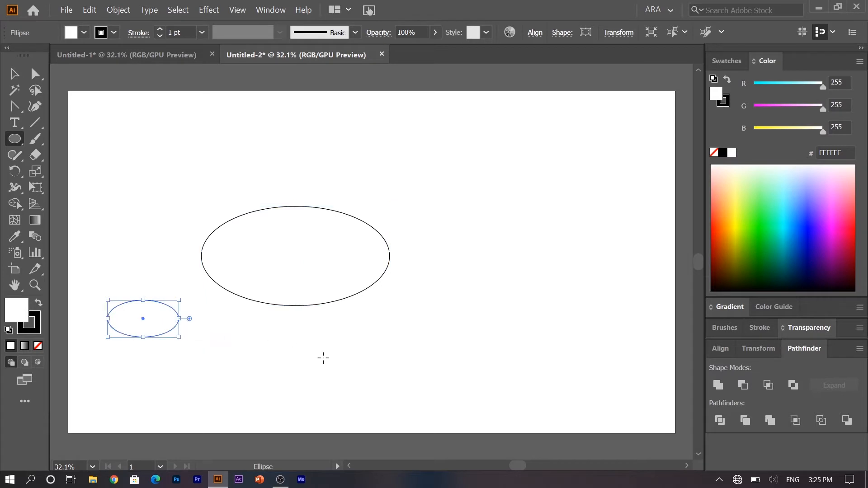
{"action": "left_click", "coordinate": [12, 108]}
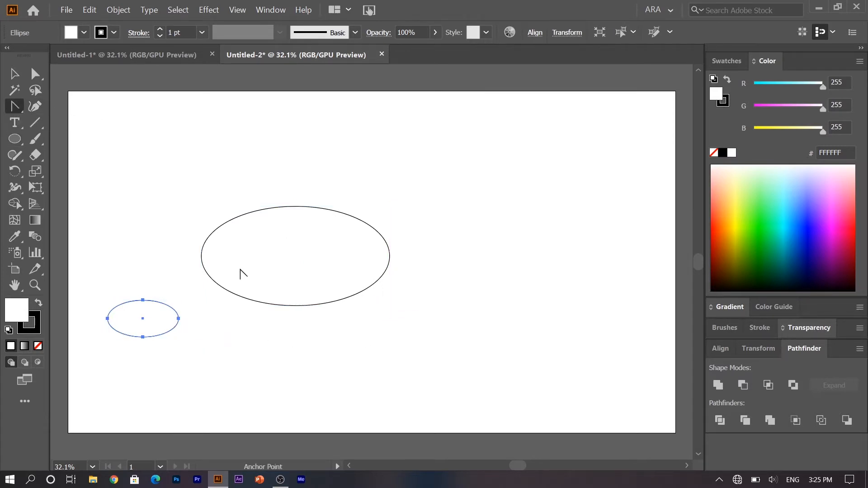
{"action": "left_click", "coordinate": [201, 256]}
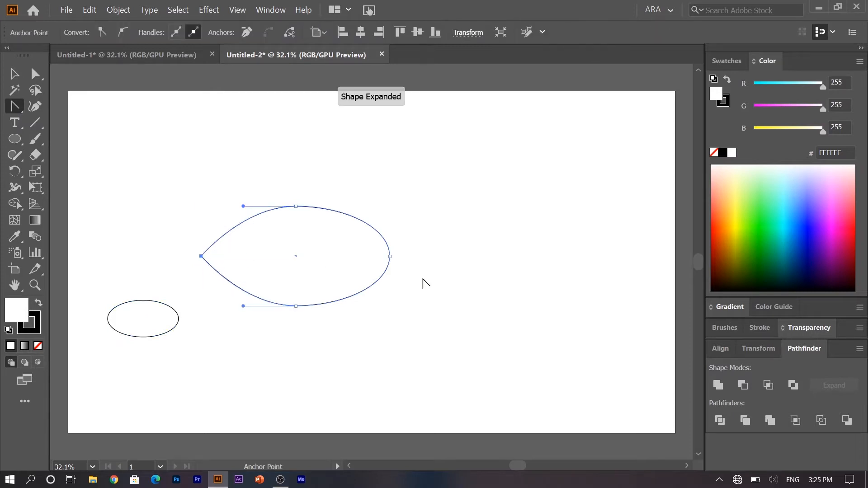
{"action": "left_click", "coordinate": [390, 256]}
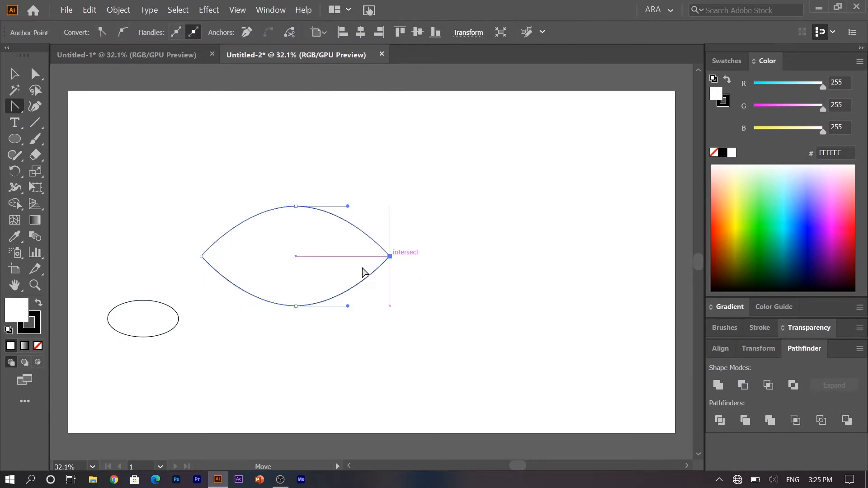
{"action": "left_click", "coordinate": [177, 317]}
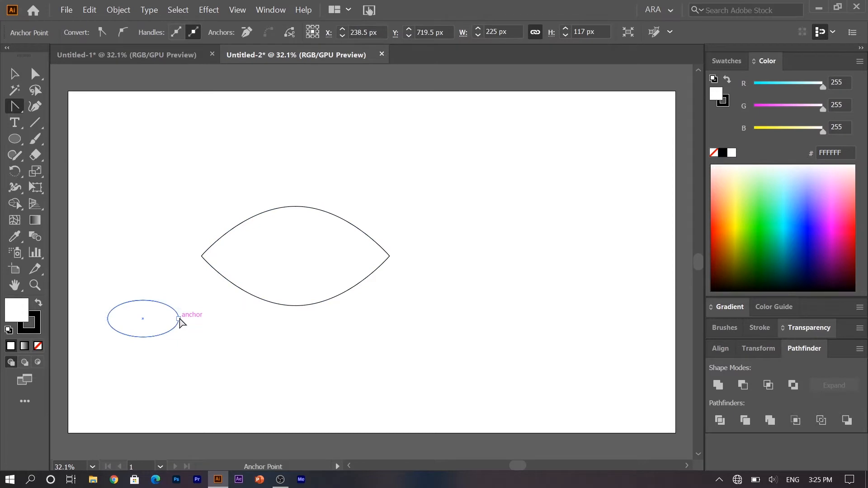
{"action": "left_click", "coordinate": [178, 319]}
{"action": "left_click", "coordinate": [108, 319]}
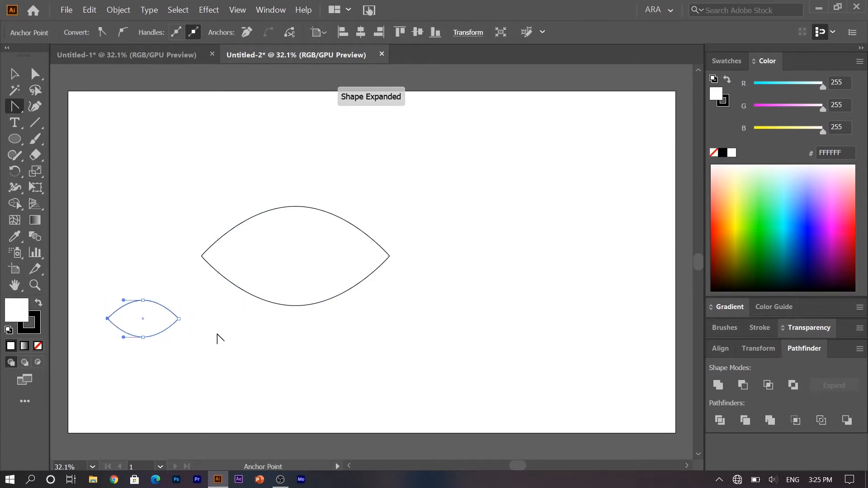
Move the small leaf shape to the large shape's left tip and rotate it to slope down toward the body
{"action": "key", "text": "v"}
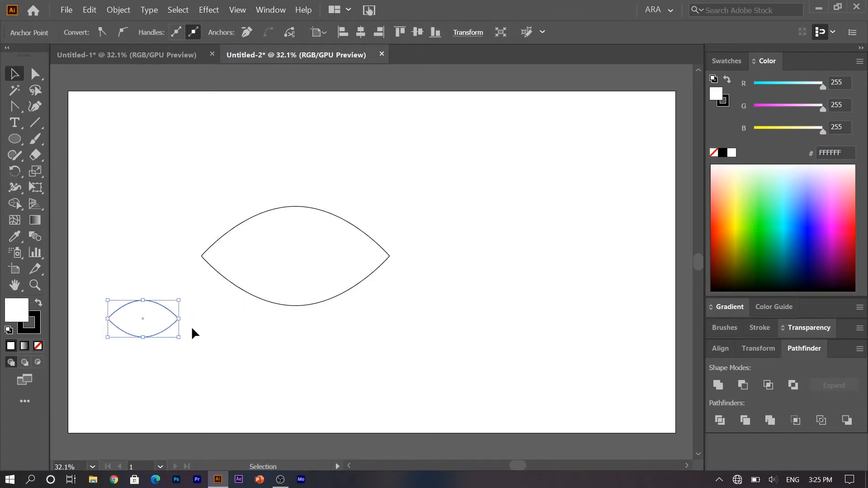
{"action": "left_click_drag", "start_coordinate": [167, 321], "coordinate": [190, 264]}
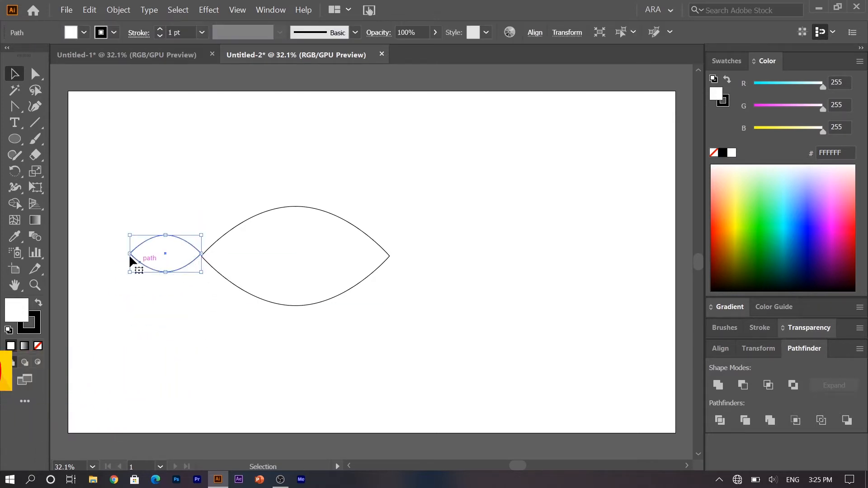
{"action": "left_click_drag", "start_coordinate": [121, 273], "coordinate": [118, 251]}
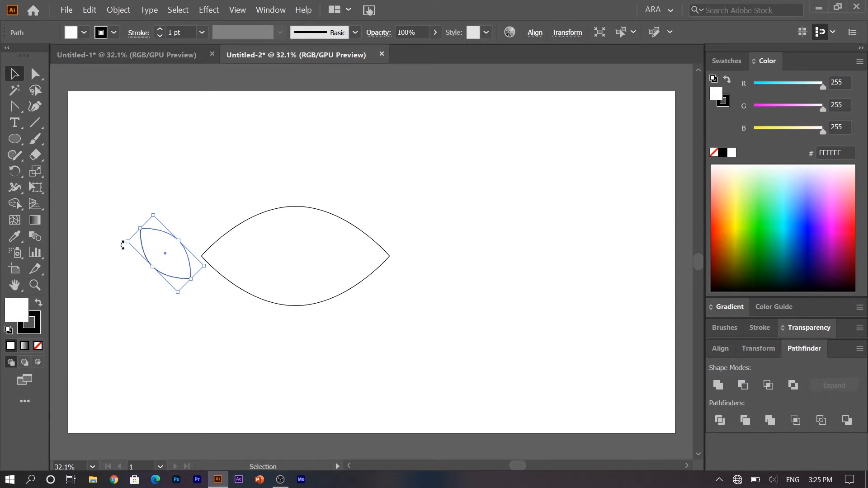
{"action": "left_click_drag", "start_coordinate": [123, 244], "coordinate": [118, 261]}
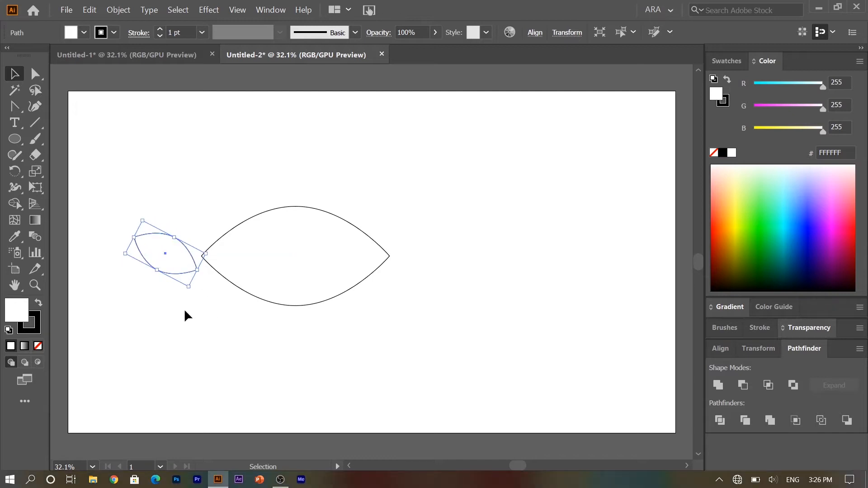
Create a copy of the small leaf reflected across the horizontal axis and shift it straight down beneath the original
{"action": "right_click", "coordinate": [177, 266]}
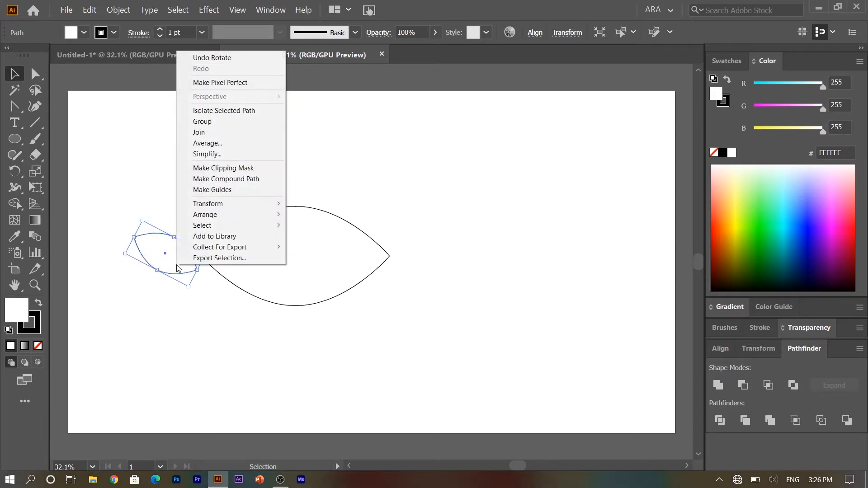
{"action": "mouse_move", "coordinate": [239, 216]}
{"action": "mouse_move", "coordinate": [277, 204]}
{"action": "left_click", "coordinate": [314, 239]}
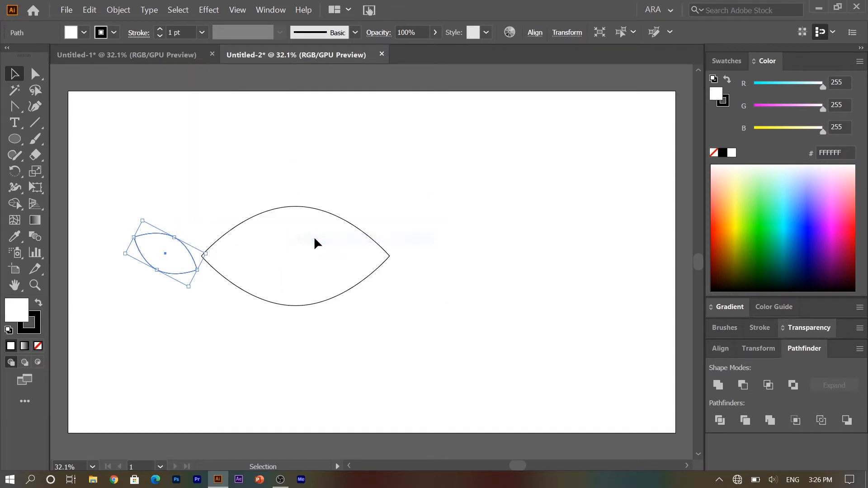
{"action": "left_click", "coordinate": [468, 407]}
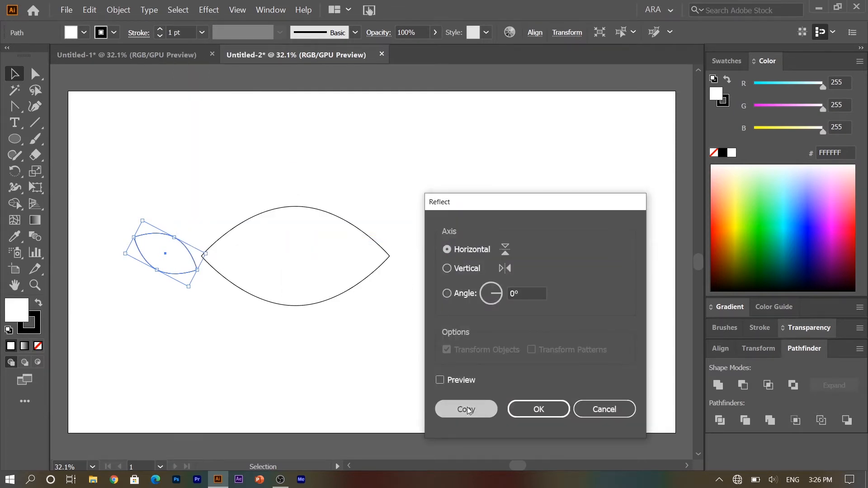
{"action": "key", "text": "shift+Down"}
{"action": "key", "text": "shift+Down"}
{"action": "key", "text": "shift+Down"}
{"action": "key", "text": "shift+Down"}
{"action": "key", "text": "shift+Down"}
{"action": "key", "text": "shift+Down"}
{"action": "key", "text": "shift+Down"}
{"action": "key", "text": "shift+Down"}
{"action": "key", "text": "shift+Down"}
{"action": "key", "text": "shift+Down"}
{"action": "key", "text": "shift+Down"}
{"action": "key", "text": "shift+Down"}
{"action": "key", "text": "shift+Down"}
{"action": "key", "text": "shift+Down"}
{"action": "key", "text": "shift+Down"}
{"action": "key", "text": "shift+Down"}
{"action": "key", "text": "shift+Down"}
{"action": "key", "text": "shift+Down"}
{"action": "key", "text": "shift+Down"}
{"action": "key", "text": "shift+Down"}
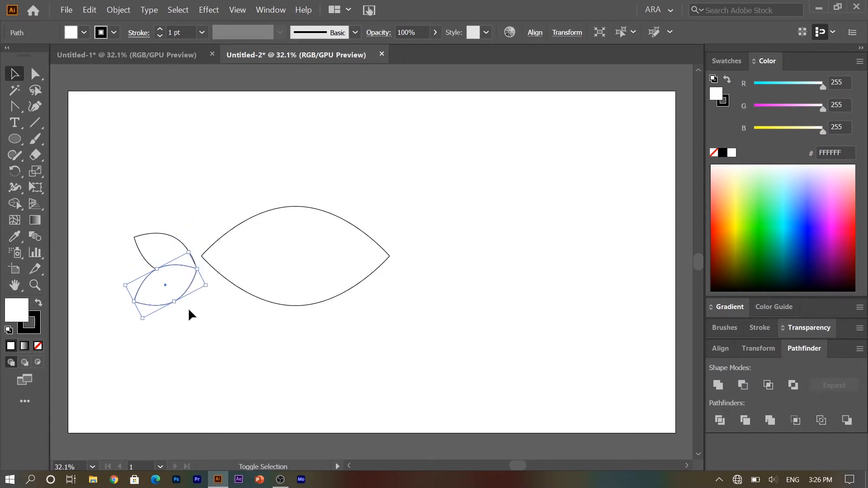
Position the two leaf shapes as tail fins overlapping the left tip of the fish body
{"action": "left_click_drag", "start_coordinate": [164, 244], "coordinate": [175, 230]}
{"action": "left_click_drag", "start_coordinate": [164, 288], "coordinate": [177, 281]}
{"action": "left_click_drag", "start_coordinate": [185, 239], "coordinate": [190, 239]}
{"action": "left_click", "coordinate": [224, 324]}
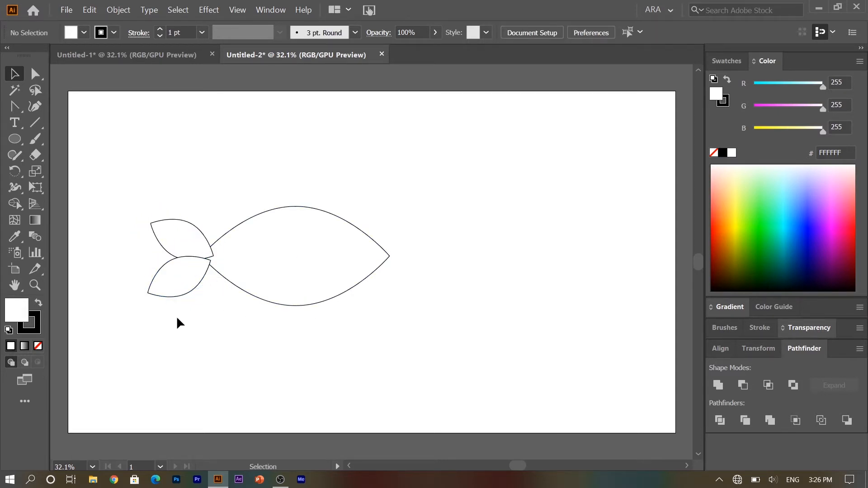
Draw two tall ellipses, one across the body's right tip and a larger one across its left half and fins, widening both leftward
{"action": "left_click", "coordinate": [16, 142]}
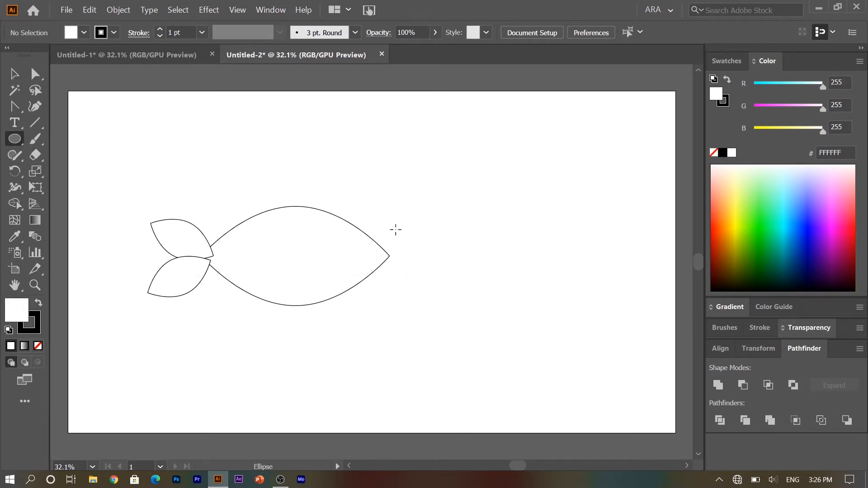
{"action": "left_click_drag", "start_coordinate": [350, 193], "coordinate": [417, 322]}
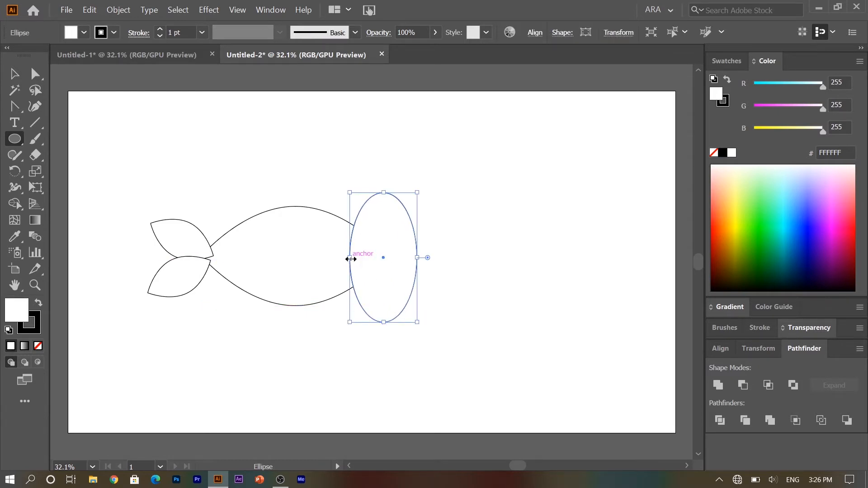
{"action": "left_click_drag", "start_coordinate": [350, 259], "coordinate": [341, 258]}
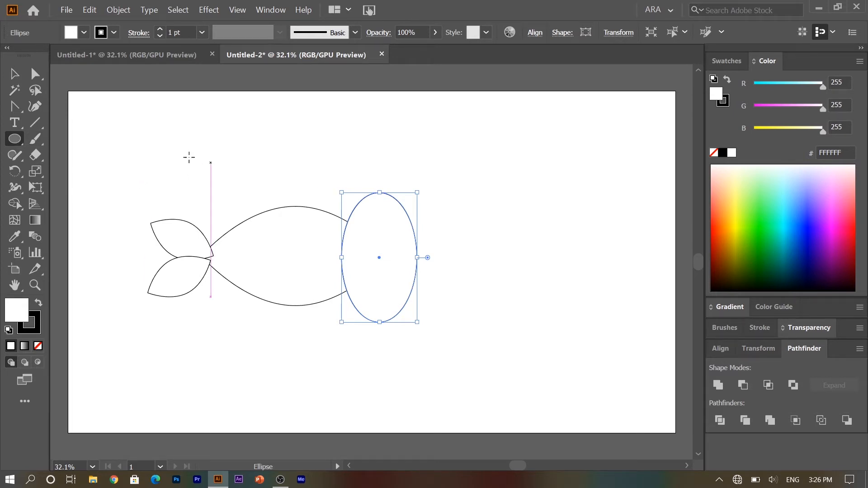
{"action": "mouse_move", "coordinate": [189, 148]}
{"action": "left_mouse_down"}
{"action": "mouse_move", "coordinate": [283, 335]}
{"action": "mouse_move", "coordinate": [302, 355]}
{"action": "left_mouse_up"}
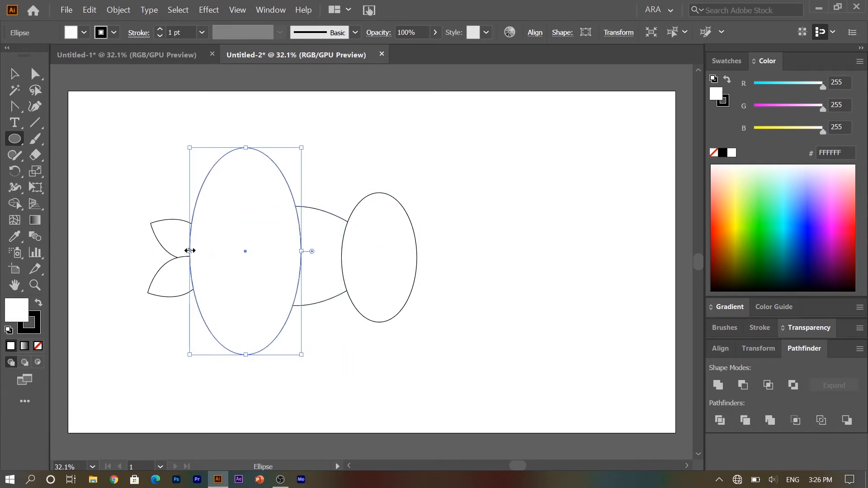
{"action": "left_click_drag", "start_coordinate": [189, 251], "coordinate": [172, 251]}
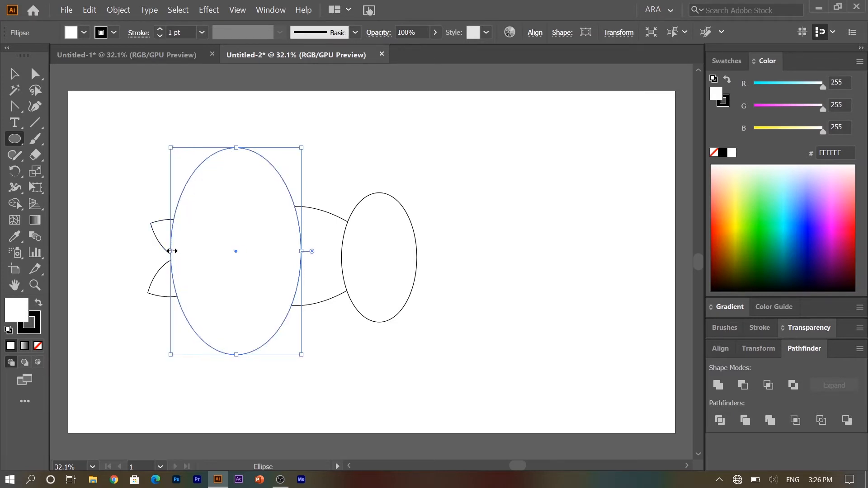
With all shapes selected, use Shape Builder to remove the parts of both tall ellipses lying outside the fish
{"action": "key", "text": "v"}
{"action": "left_click_drag", "start_coordinate": [127, 137], "coordinate": [466, 384]}
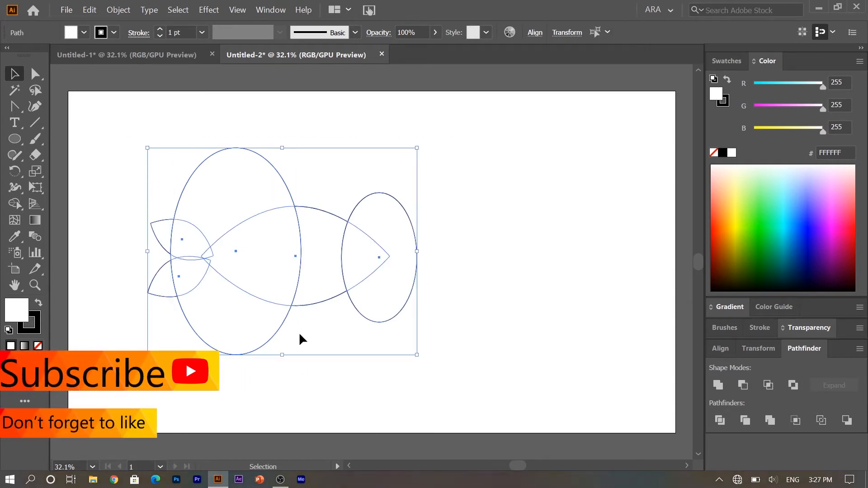
{"action": "left_click", "coordinate": [13, 205]}
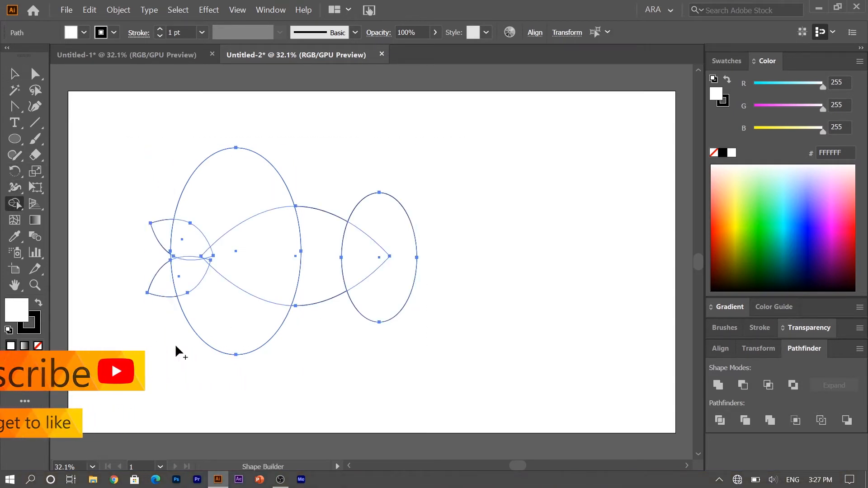
{"action": "left_click", "coordinate": [241, 343], "text": "alt"}
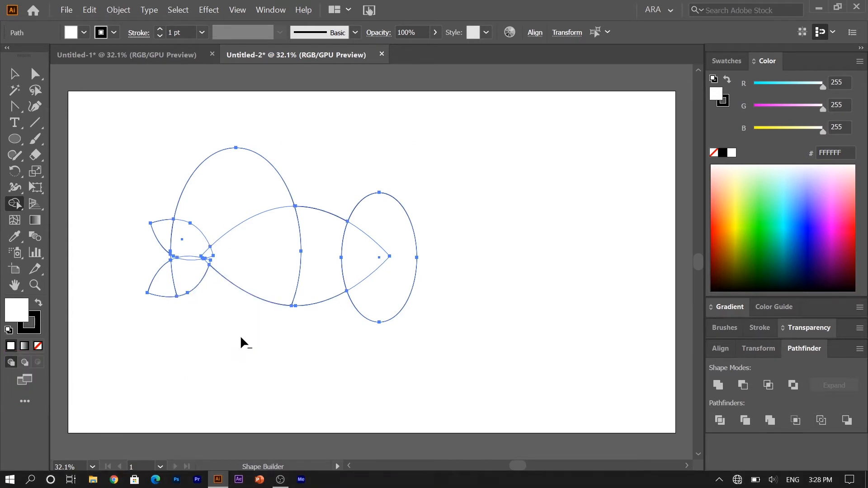
{"action": "mouse_move", "coordinate": [159, 163]}
{"action": "left_mouse_down"}
{"action": "mouse_move", "coordinate": [266, 190]}
{"action": "mouse_move", "coordinate": [349, 187]}
{"action": "mouse_move", "coordinate": [425, 248]}
{"action": "left_mouse_up"}
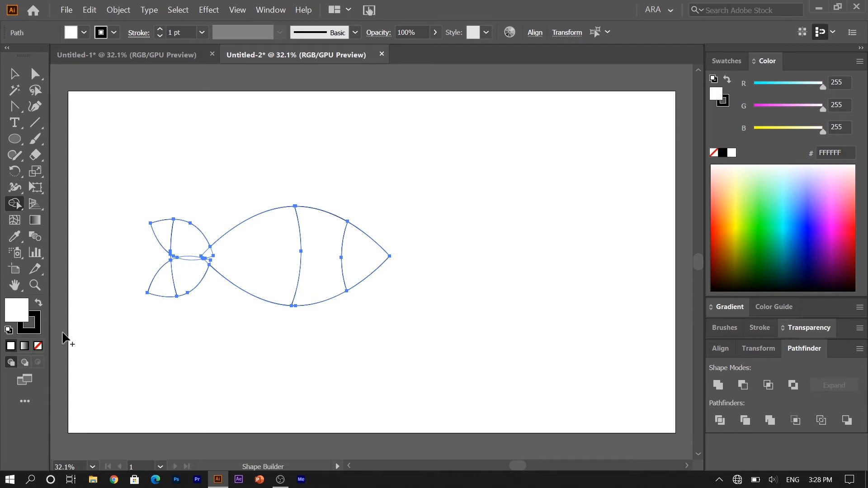
{"action": "key", "text": "v"}
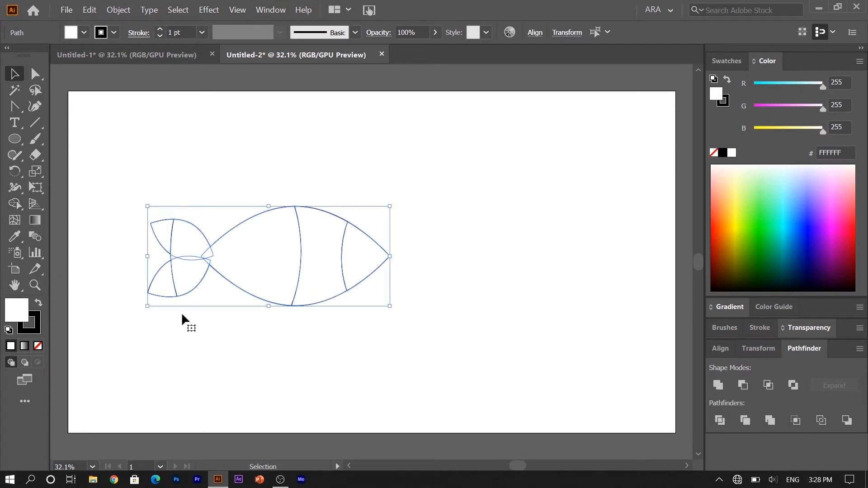
{"action": "left_click", "coordinate": [221, 350]}
Reshape the tail's dividing curve by moving its two middle anchor points right to where the fins meet
{"action": "left_click", "coordinate": [197, 274]}
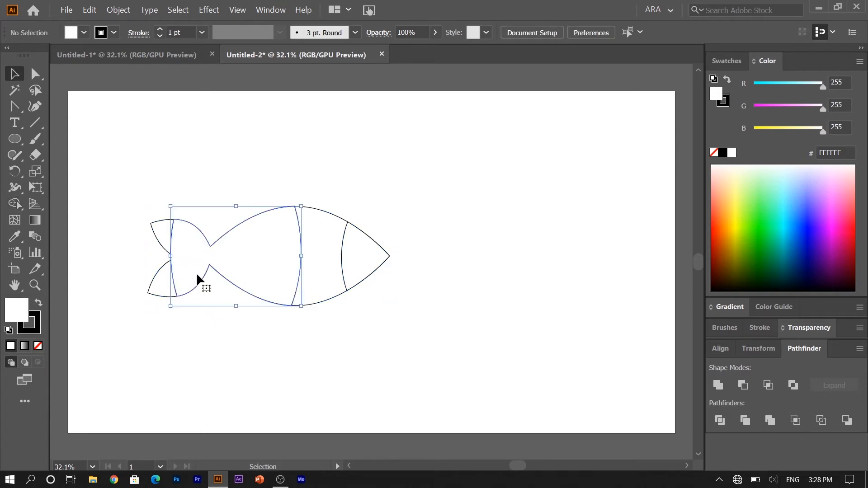
{"action": "left_click", "coordinate": [35, 73]}
{"action": "left_click", "coordinate": [171, 257]}
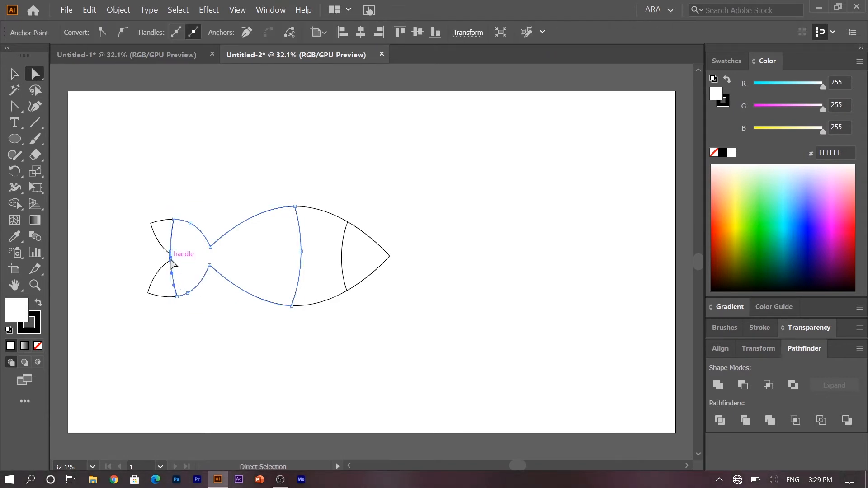
{"action": "left_click", "coordinate": [171, 253], "text": "shift"}
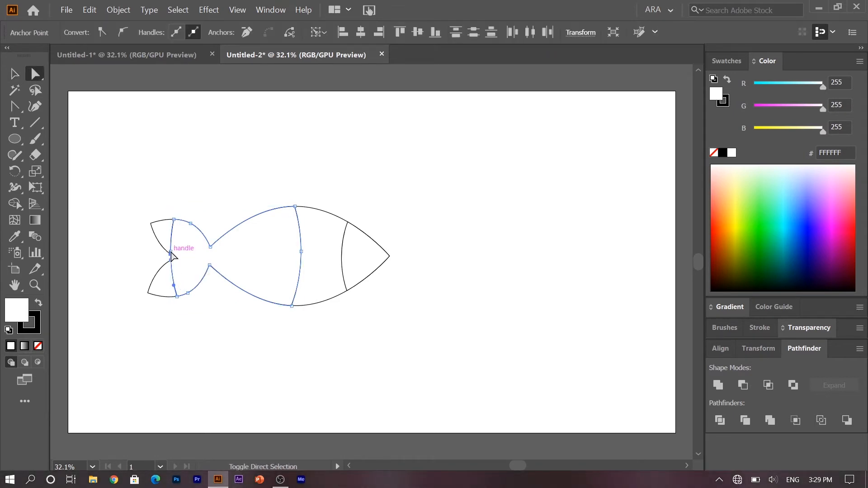
{"action": "left_click_drag", "start_coordinate": [171, 255], "coordinate": [181, 256]}
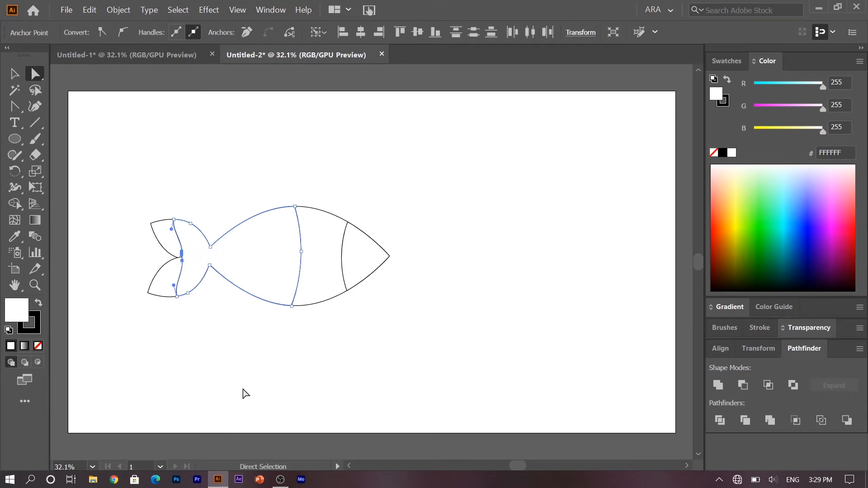
{"action": "key", "text": "v"}
{"action": "left_click", "coordinate": [220, 346]}
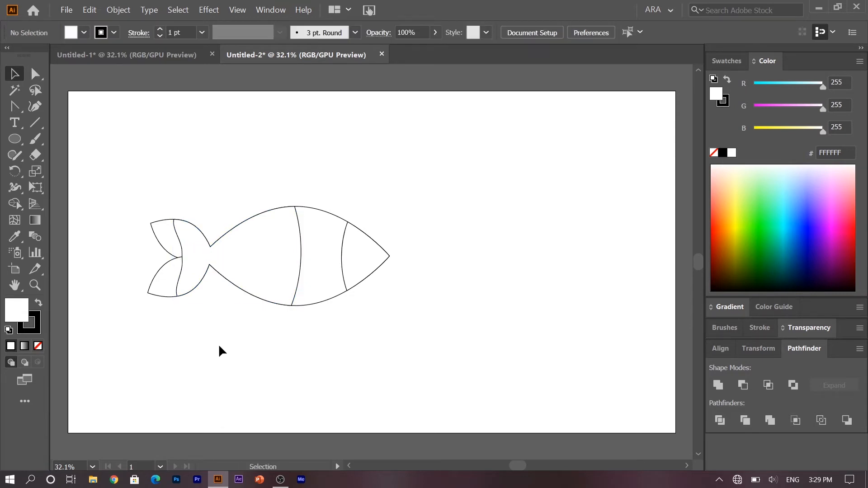
Round the pointed right tip of the fish's head with a corner radius of about 27 px
{"action": "left_click", "coordinate": [359, 256]}
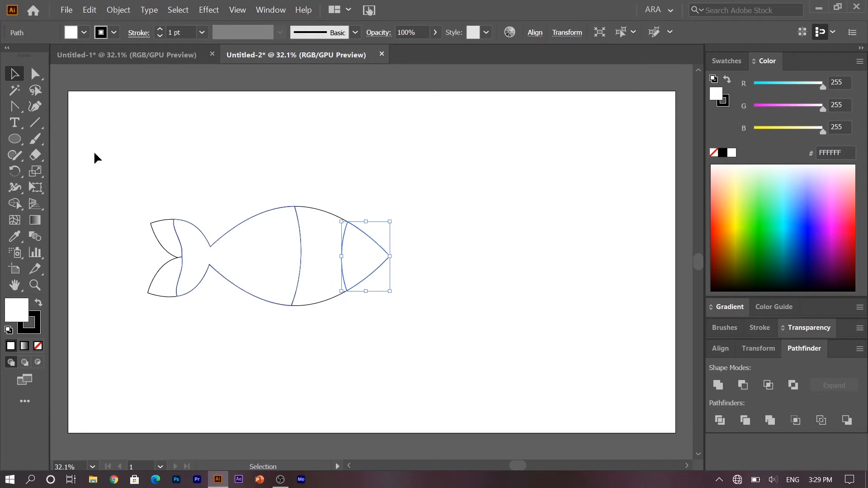
{"action": "left_click", "coordinate": [35, 73]}
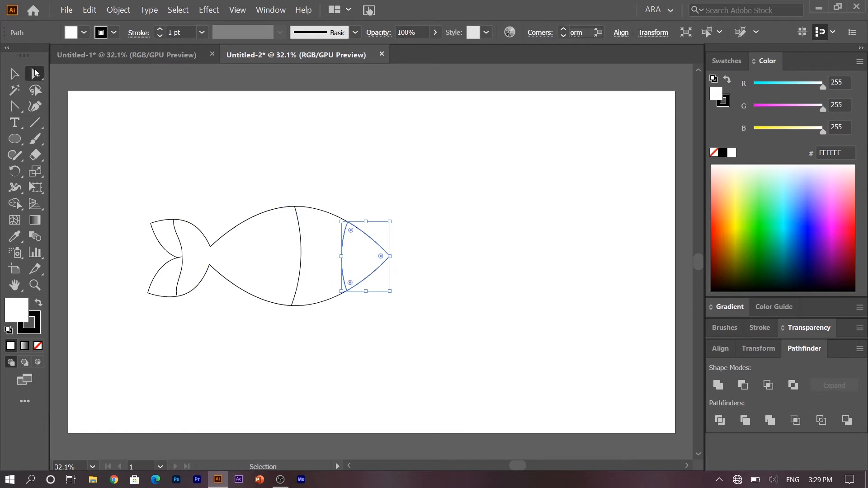
{"action": "left_click", "coordinate": [389, 256]}
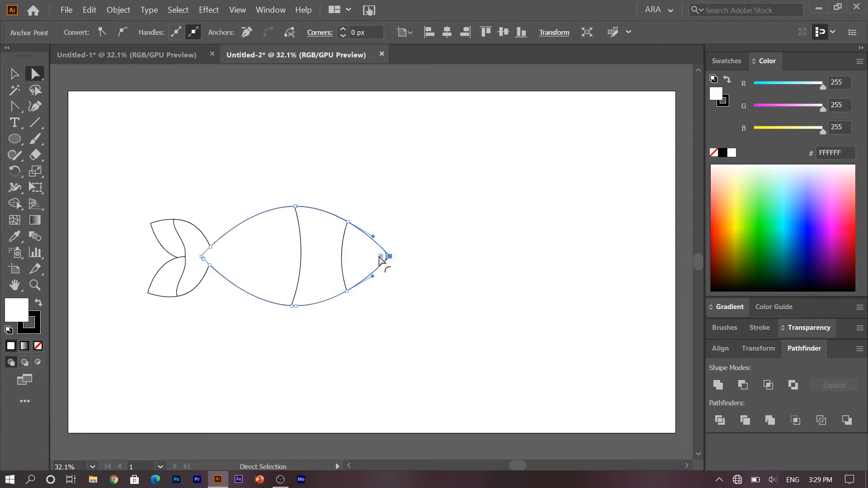
{"action": "left_click_drag", "start_coordinate": [382, 257], "coordinate": [379, 258]}
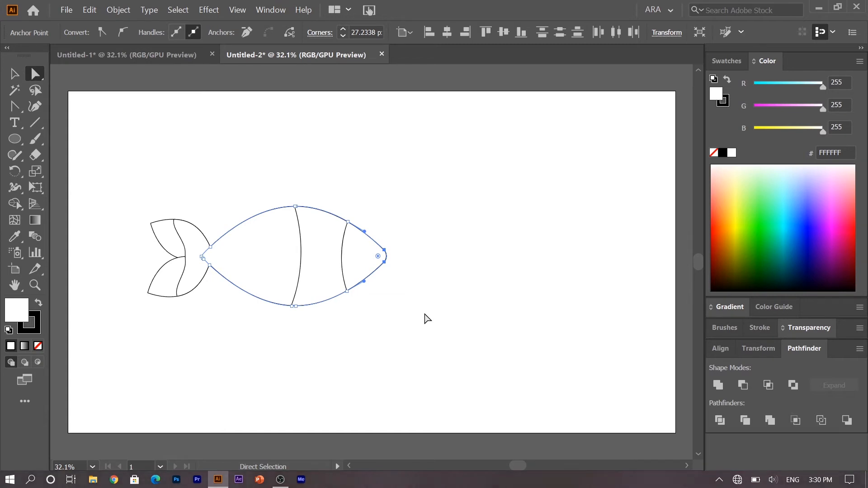
{"action": "key", "text": "v"}
{"action": "left_click", "coordinate": [360, 362]}
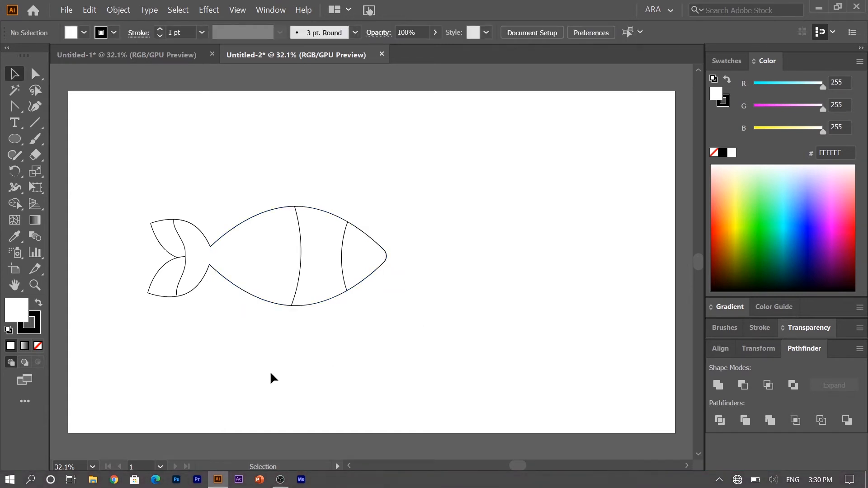
Draw two circles near the upper rear edge of the fish's body, making the one closer to the head smaller
{"action": "left_click", "coordinate": [15, 139]}
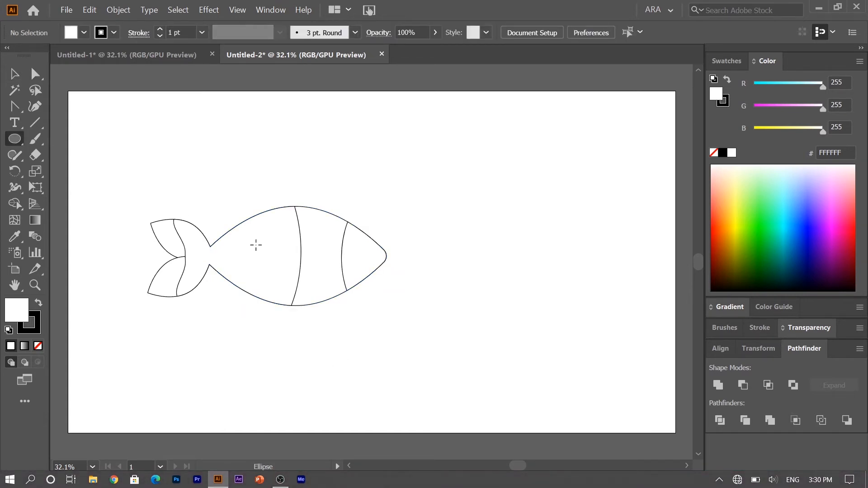
{"action": "left_click_drag", "start_coordinate": [221, 213], "coordinate": [253, 246]}
{"action": "left_click_drag", "start_coordinate": [268, 210], "coordinate": [291, 233]}
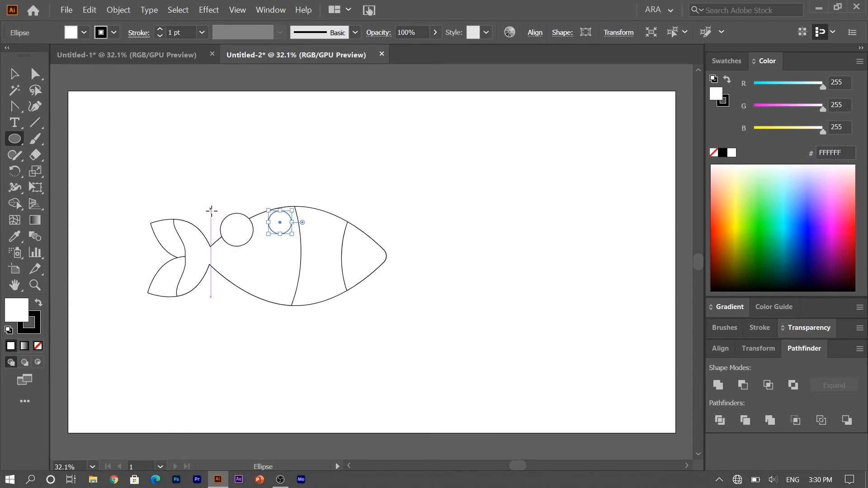
Select both circles near the body's upper edge and send them to the back, behind the fish
{"action": "key", "text": "v"}
{"action": "left_click", "coordinate": [237, 232], "text": "shift"}
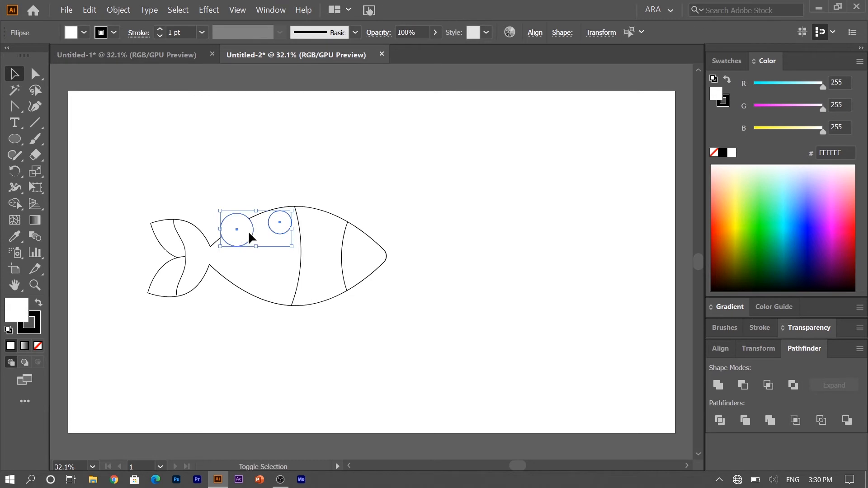
{"action": "right_click", "coordinate": [280, 221]}
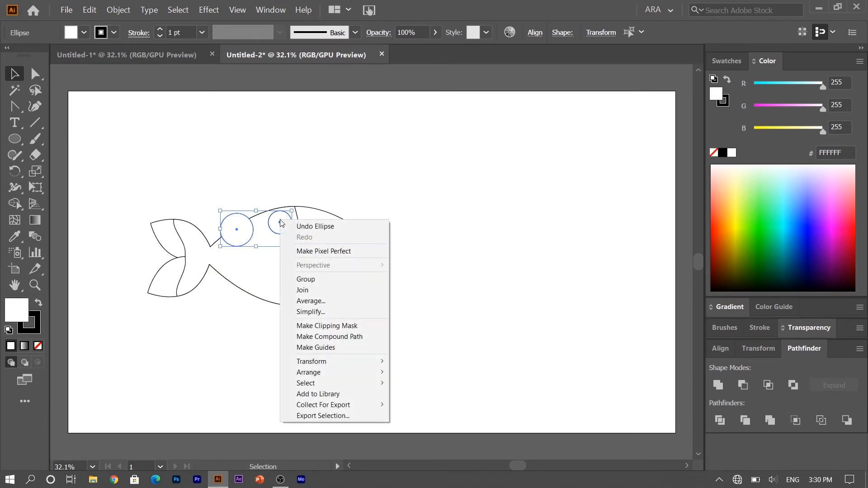
{"action": "mouse_move", "coordinate": [369, 373]}
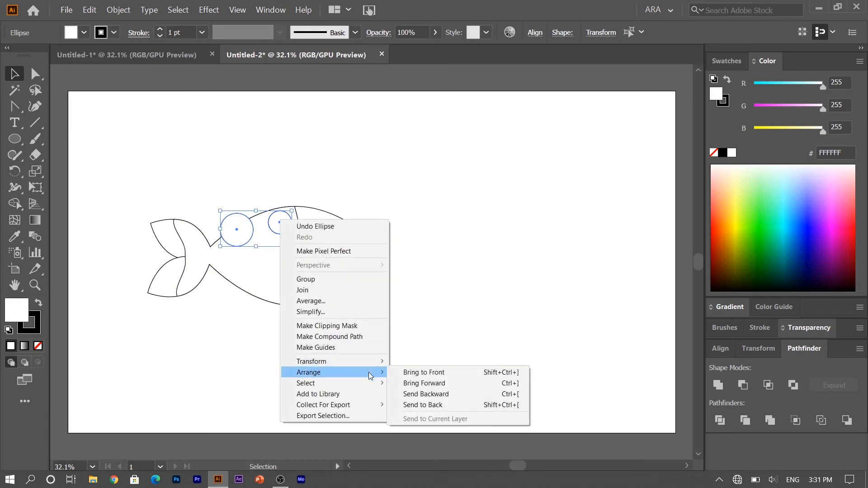
{"action": "left_click", "coordinate": [421, 404]}
Move the fish down clear of the circles, then place both circles along its upper rear edge so they partly protrude as fins
{"action": "left_click", "coordinate": [286, 225]}
{"action": "left_click_drag", "start_coordinate": [174, 411], "coordinate": [384, 255]}
{"action": "left_click_drag", "start_coordinate": [324, 266], "coordinate": [331, 316]}
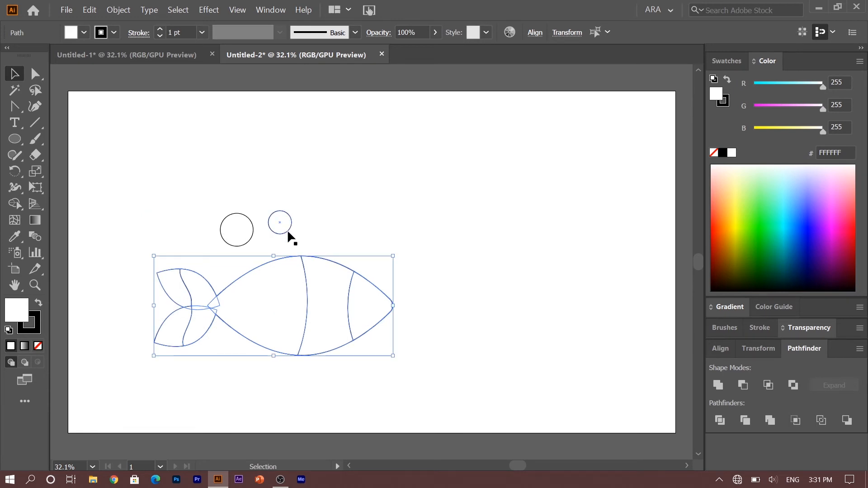
{"action": "left_click", "coordinate": [312, 226]}
{"action": "left_click_drag", "start_coordinate": [281, 221], "coordinate": [278, 255]}
{"action": "left_click_drag", "start_coordinate": [242, 224], "coordinate": [259, 260]}
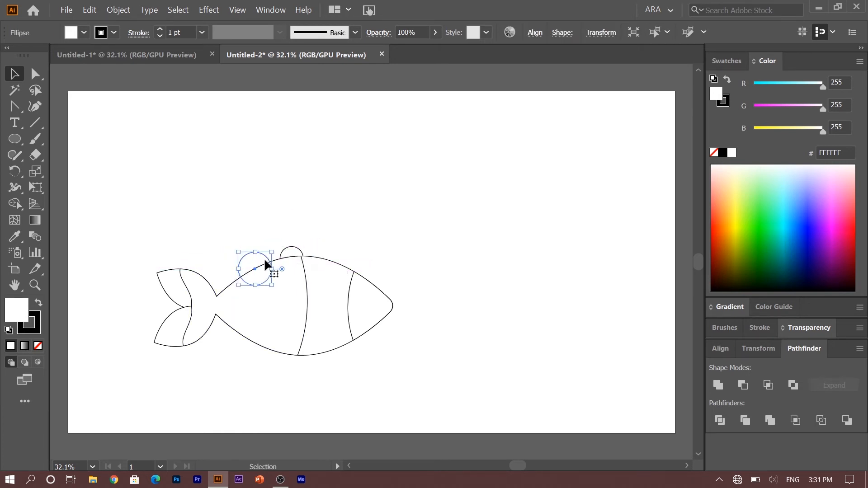
Select both upper fin circles and reflect a copy of them across the horizontal axis
{"action": "left_click", "coordinate": [289, 254], "text": "shift"}
{"action": "right_click", "coordinate": [289, 255]}
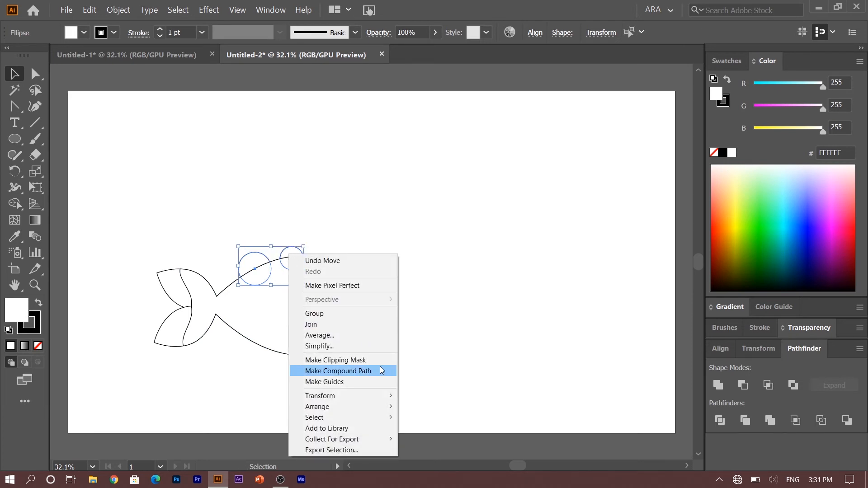
{"action": "mouse_move", "coordinate": [357, 409]}
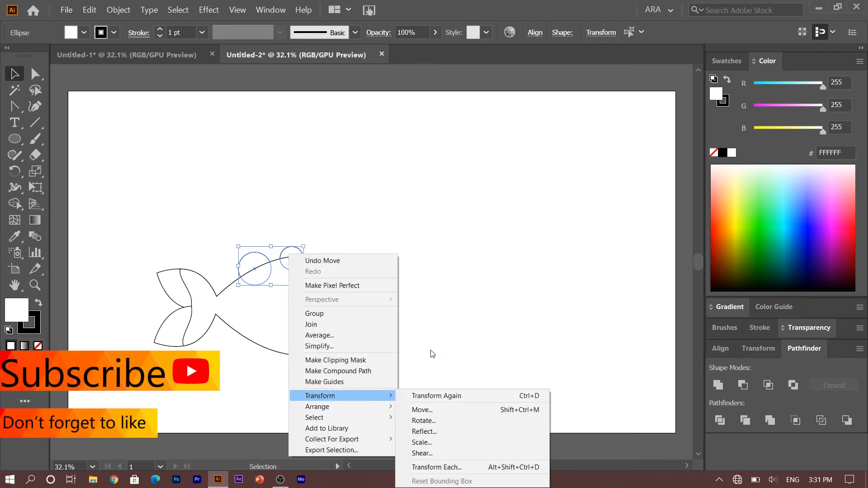
{"action": "left_click", "coordinate": [425, 431]}
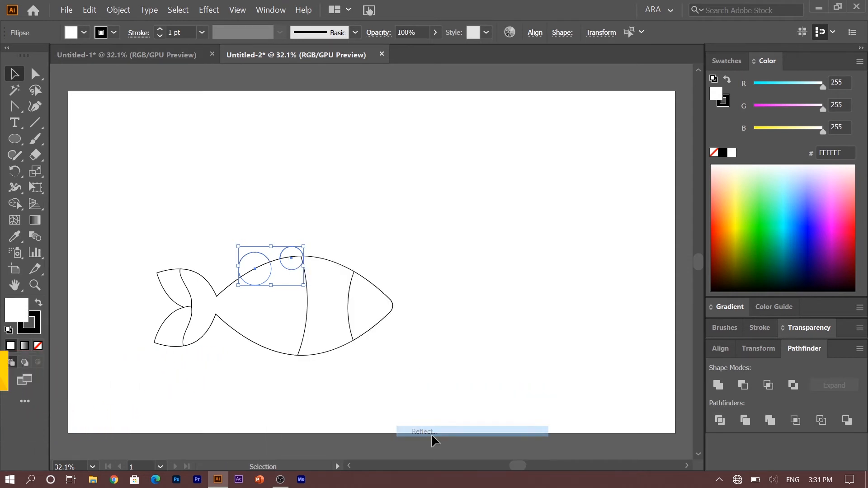
{"action": "left_click", "coordinate": [466, 409]}
Move the mirrored pair of circles down to the body's lower edge, aligned below the upper fins and partly protruding
{"action": "key", "text": "Down"}
{"action": "key", "text": "Down"}
{"action": "key", "text": "Down"}
{"action": "key", "text": "Down"}
{"action": "key", "text": "Down"}
{"action": "key", "text": "Down"}
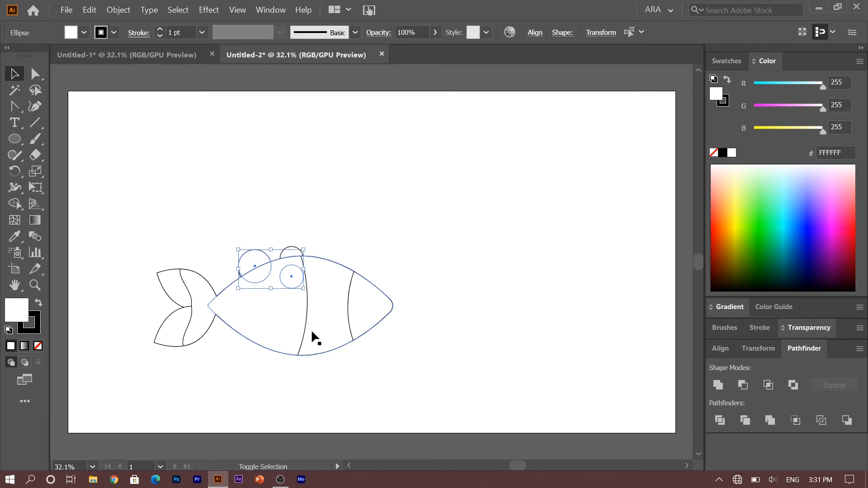
{"action": "key", "text": "Up"}
{"action": "key", "text": "Up"}
{"action": "key", "text": "Up"}
{"action": "key", "text": "Up"}
{"action": "key", "text": "Up"}
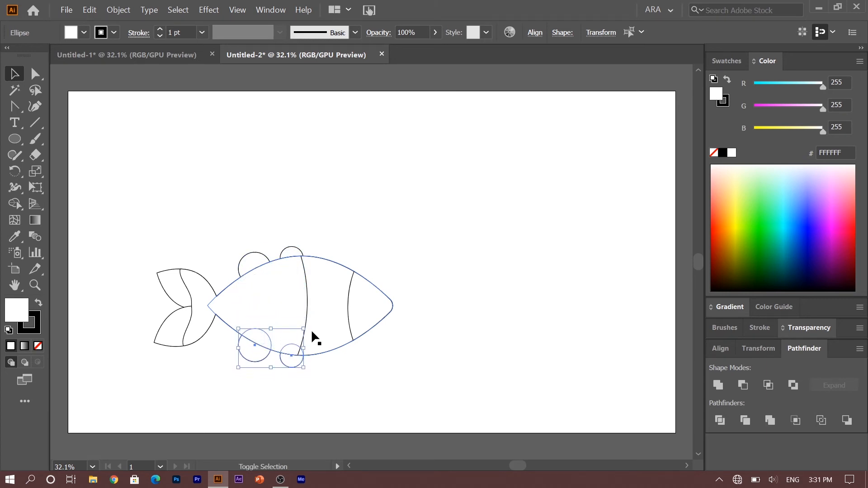
{"action": "key", "text": "Up"}
{"action": "left_click", "coordinate": [354, 383]}
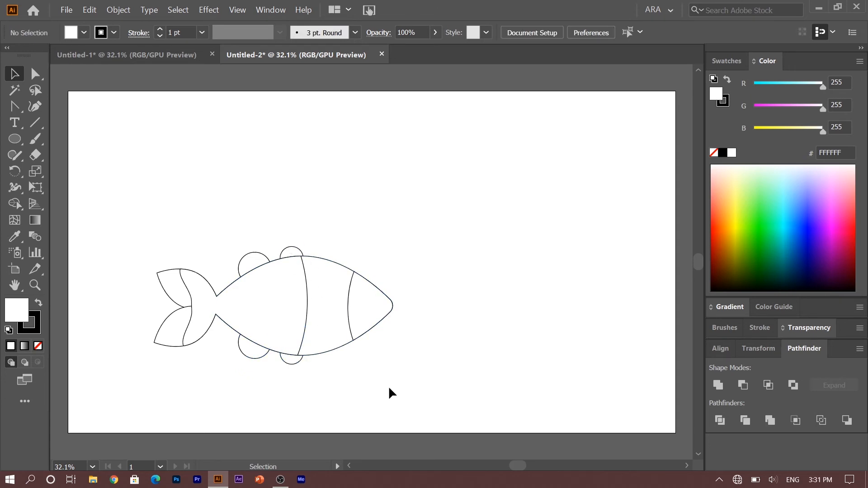
Draw a small eye circle in the upper part of the head and move the whole fish up toward the artboard's middle
{"action": "left_click", "coordinate": [18, 137]}
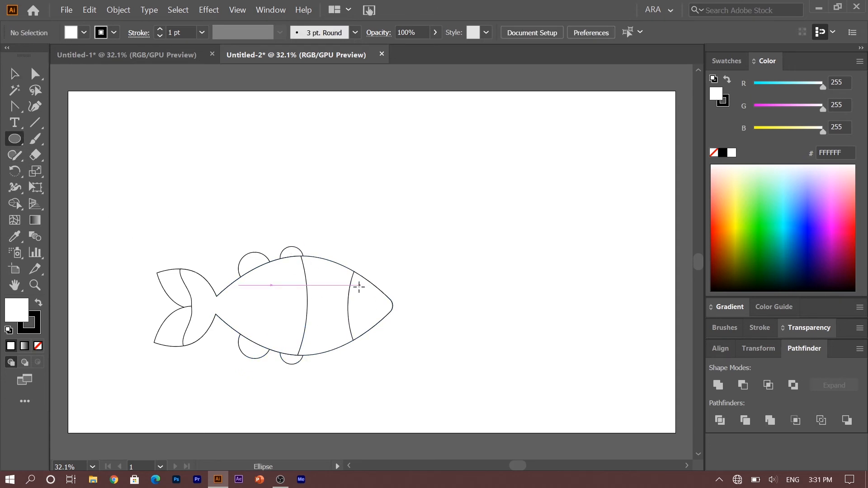
{"action": "left_click_drag", "start_coordinate": [358, 286], "coordinate": [371, 298]}
{"action": "key", "text": "v"}
{"action": "left_click_drag", "start_coordinate": [114, 230], "coordinate": [428, 388]}
{"action": "left_click_drag", "start_coordinate": [324, 320], "coordinate": [356, 255]}
{"action": "left_click", "coordinate": [449, 343]}
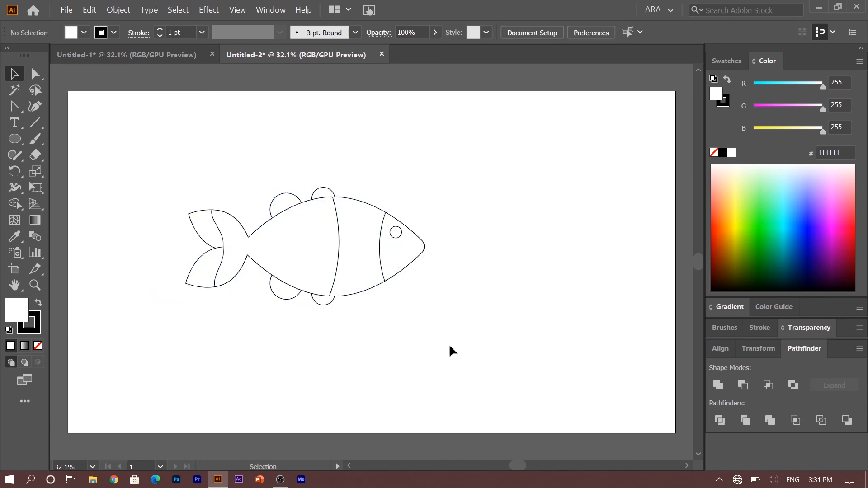
Fill the eye and all four fin circles with dark blue 1B1464
{"action": "left_click", "coordinate": [395, 232]}
{"action": "key", "text": "shift"}
{"action": "left_click", "coordinate": [316, 193], "text": "shift"}
{"action": "left_click", "coordinate": [297, 199], "text": "shift"}
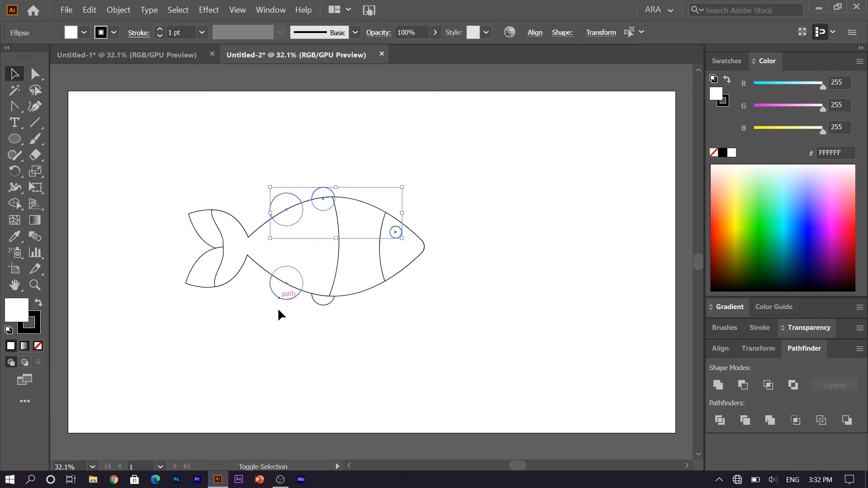
{"action": "left_click", "coordinate": [286, 294], "text": "shift"}
{"action": "left_click", "coordinate": [318, 300], "text": "shift"}
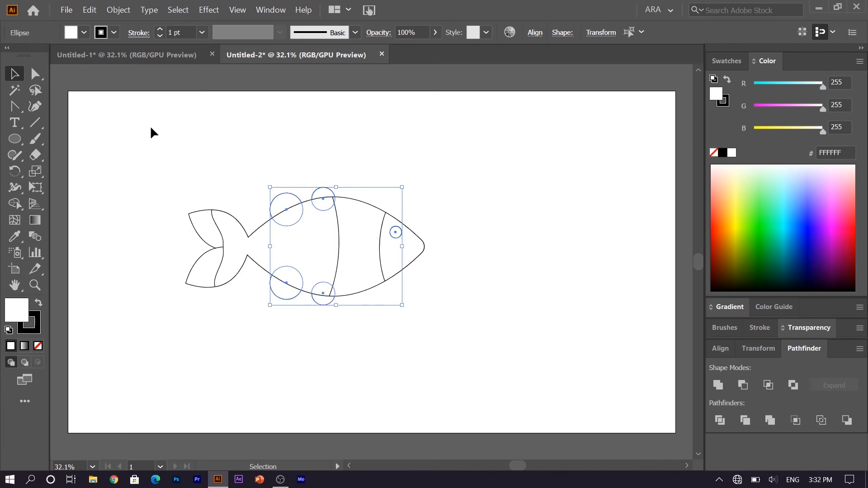
{"action": "left_click", "coordinate": [84, 31]}
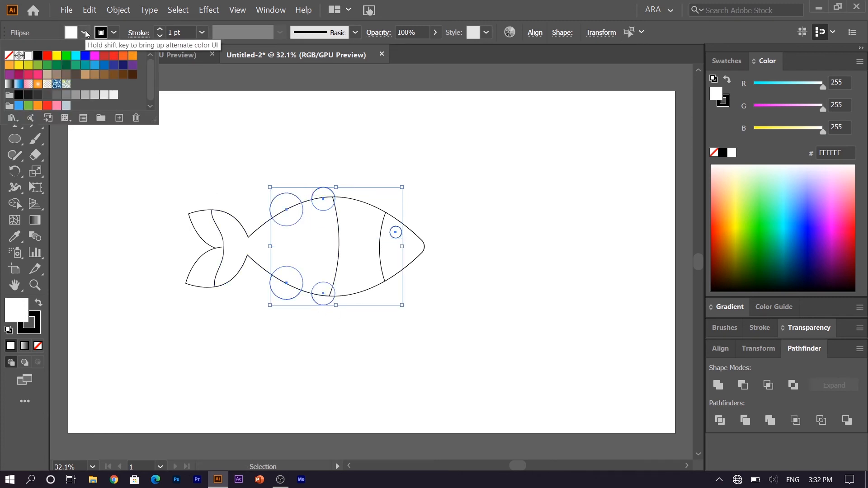
{"action": "left_click", "coordinate": [123, 65]}
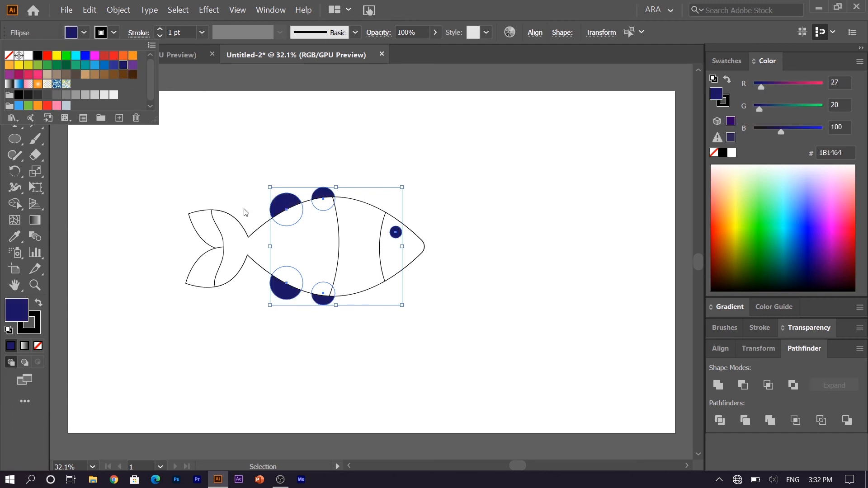
{"action": "left_click", "coordinate": [417, 389]}
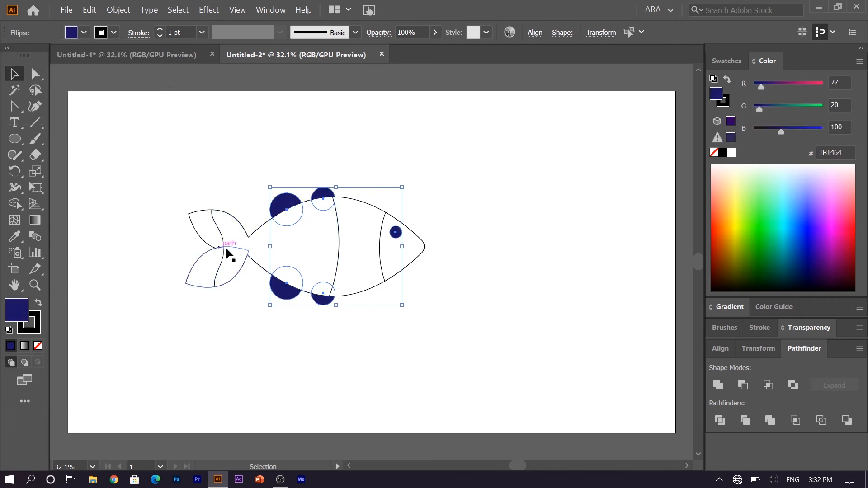
Fill the head section with light blue and the middle body section with blue 0071BC
{"action": "left_click", "coordinate": [384, 257]}
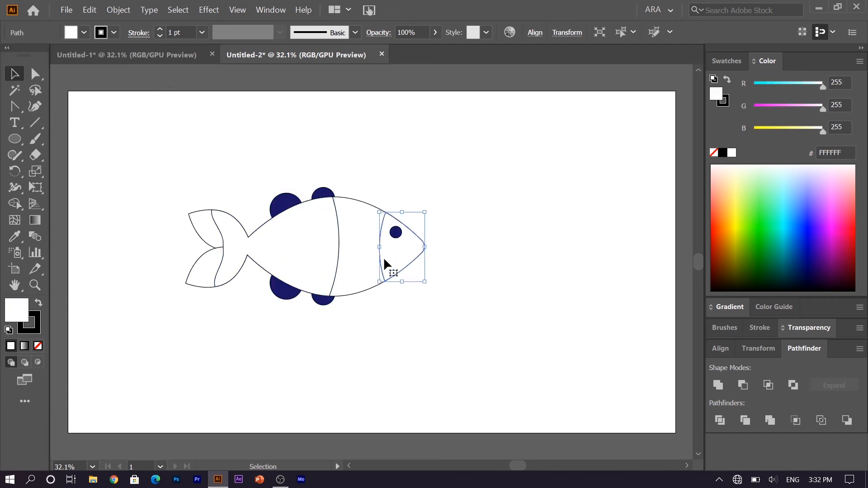
{"action": "left_click", "coordinate": [83, 32]}
{"action": "left_click", "coordinate": [95, 65]}
{"action": "left_click", "coordinate": [355, 262]}
{"action": "left_click", "coordinate": [355, 262]}
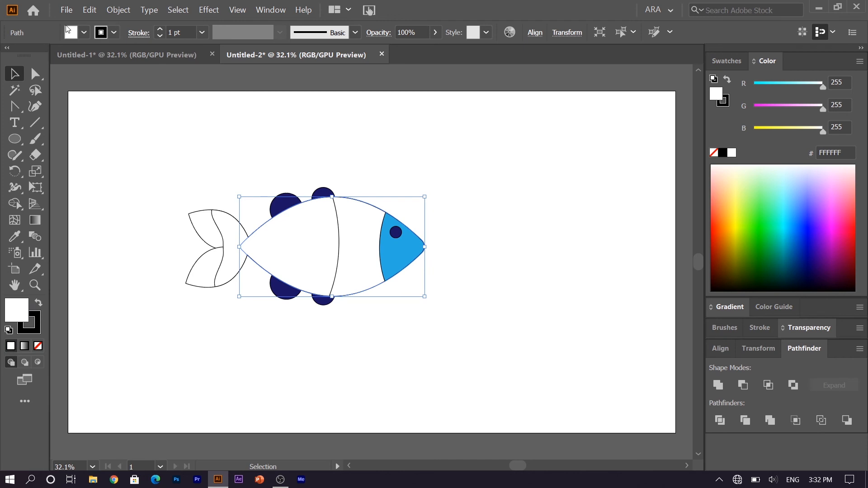
{"action": "left_click", "coordinate": [84, 32]}
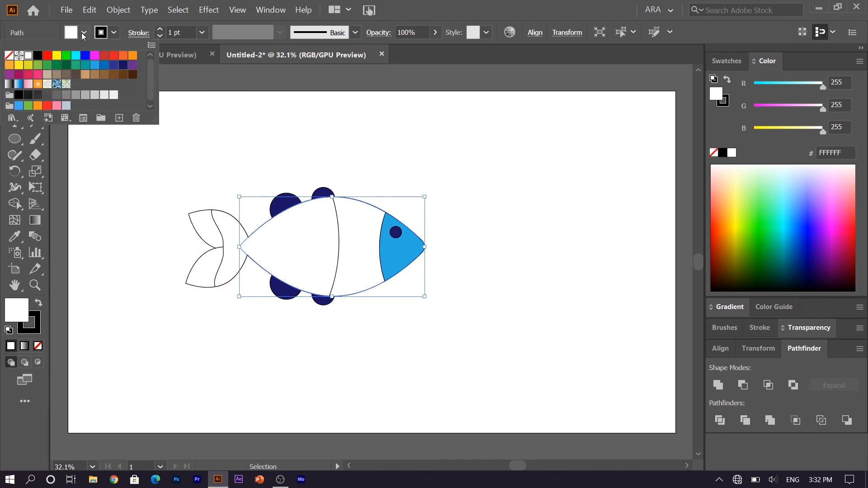
{"action": "left_click", "coordinate": [105, 66]}
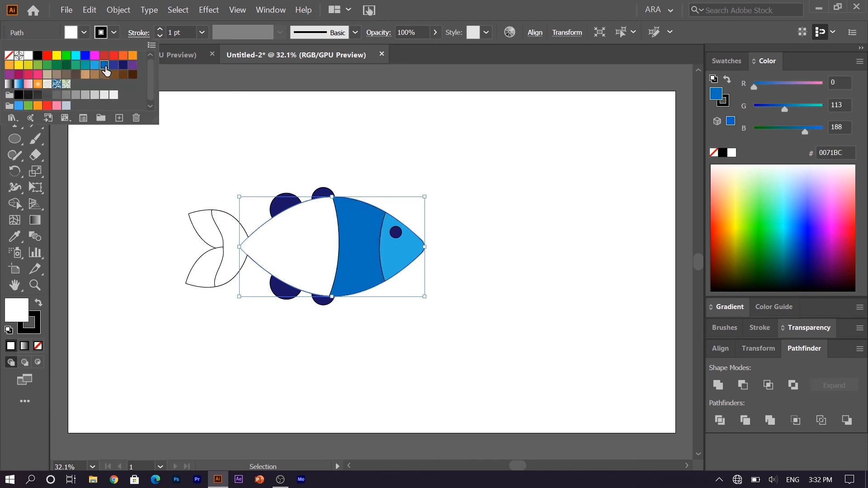
Fill the rear body section and the adjoining tail area with the middle section's sampled blue, darkened to 0A6DA3
{"action": "left_click", "coordinate": [298, 252]}
{"action": "left_click", "coordinate": [298, 252]}
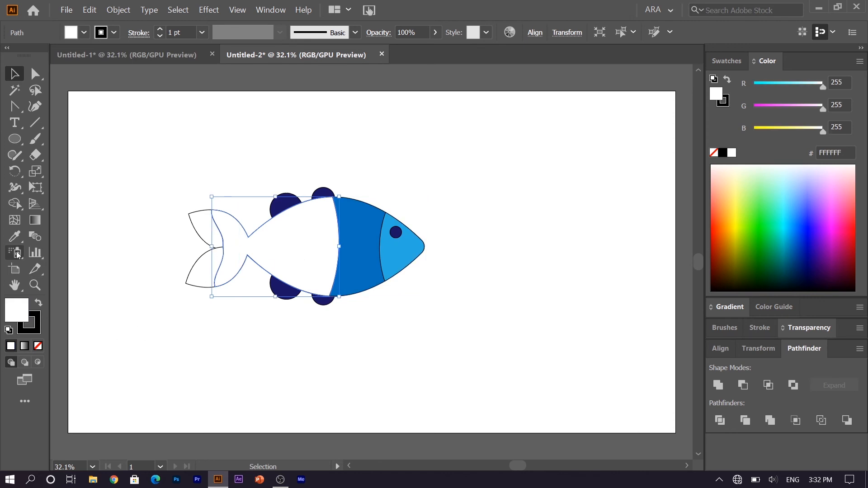
{"action": "left_click", "coordinate": [14, 236]}
{"action": "left_click", "coordinate": [357, 259]}
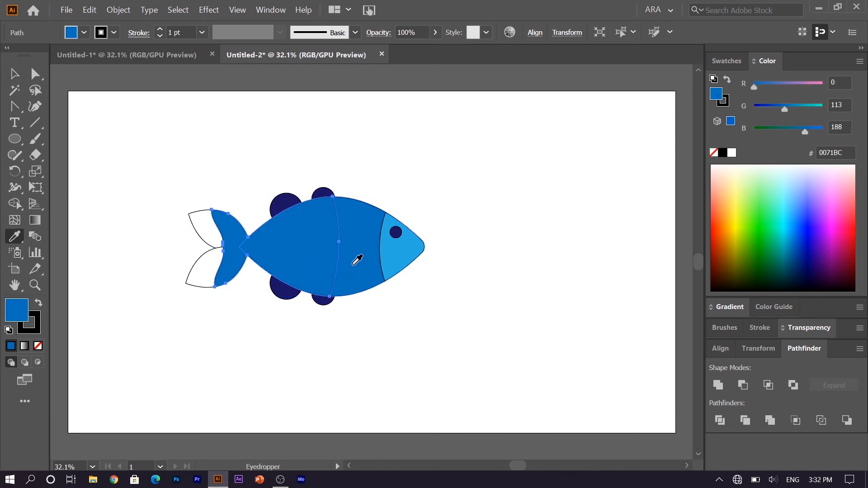
{"action": "double_click", "coordinate": [15, 316]}
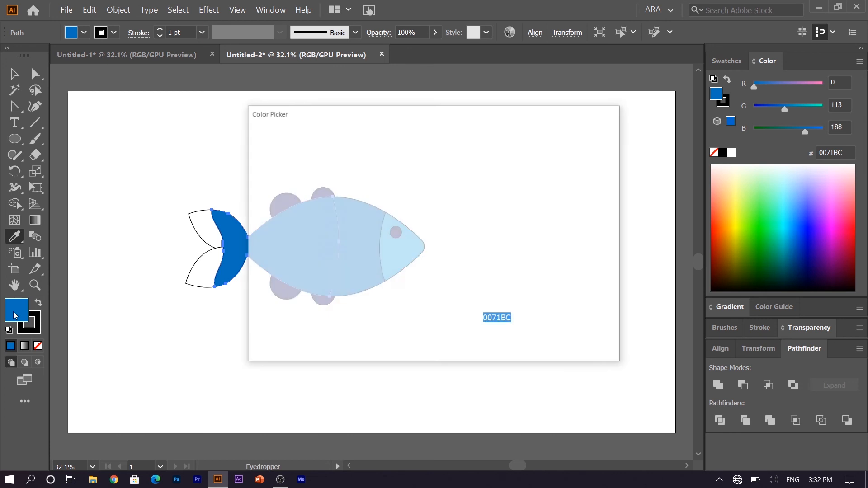
{"action": "left_click_drag", "start_coordinate": [421, 196], "coordinate": [420, 211]}
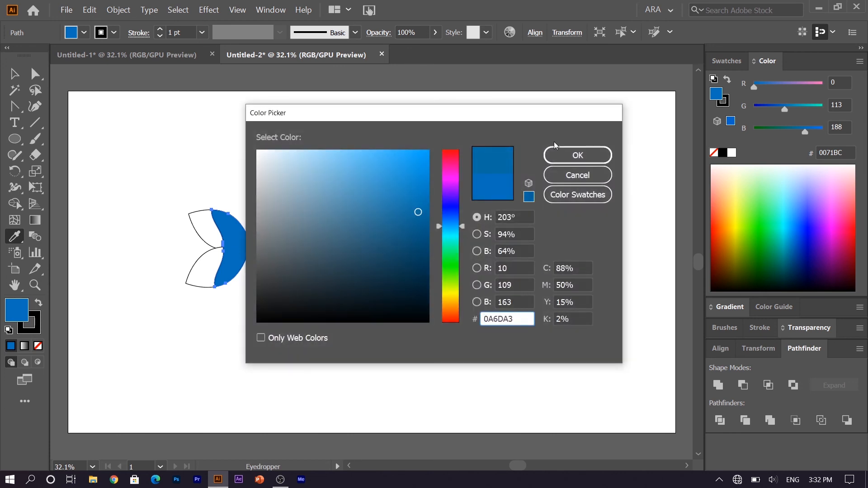
{"action": "left_click", "coordinate": [576, 154]}
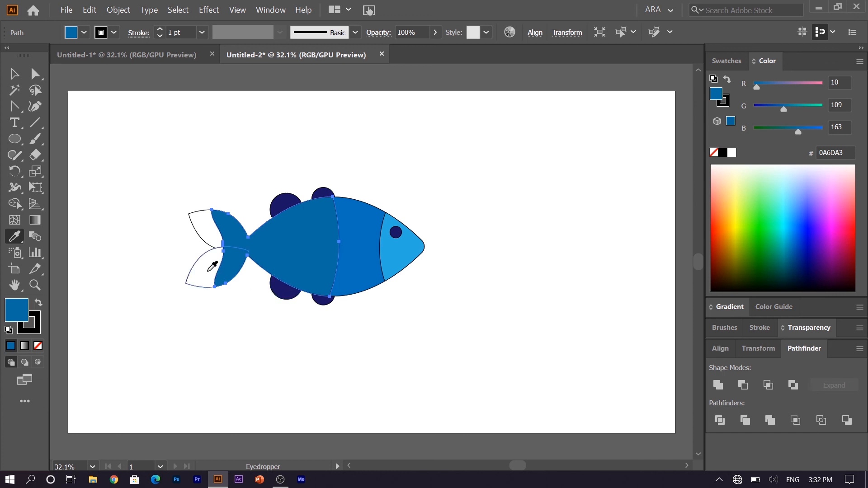
Fill both outer tail fin tips with the rear body's sampled blue, darkened to 0E5D7F
{"action": "key", "text": "v"}
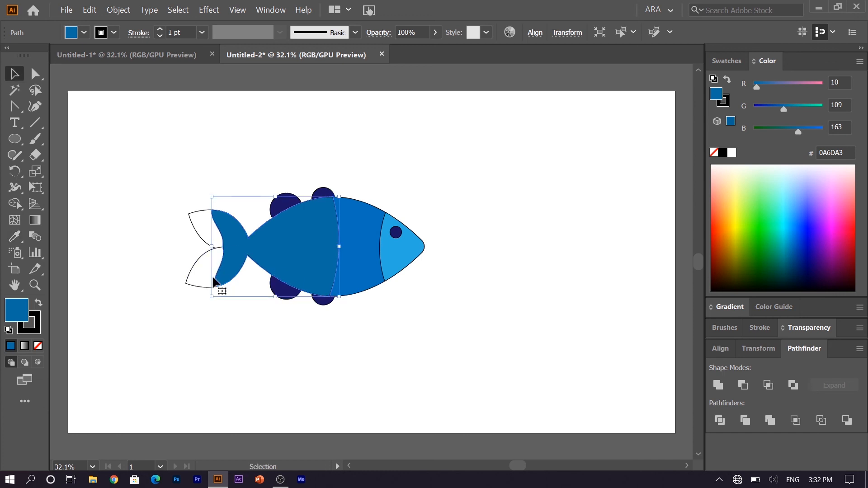
{"action": "left_click", "coordinate": [207, 226]}
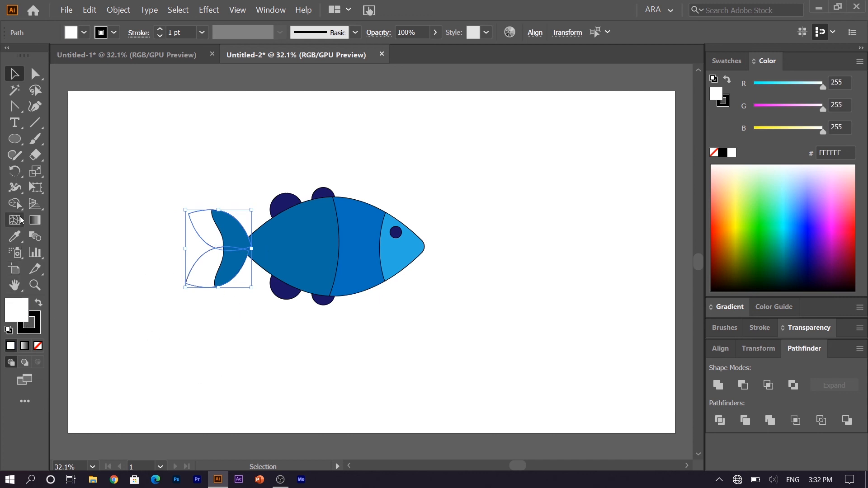
{"action": "left_click", "coordinate": [14, 236]}
{"action": "left_click", "coordinate": [304, 249]}
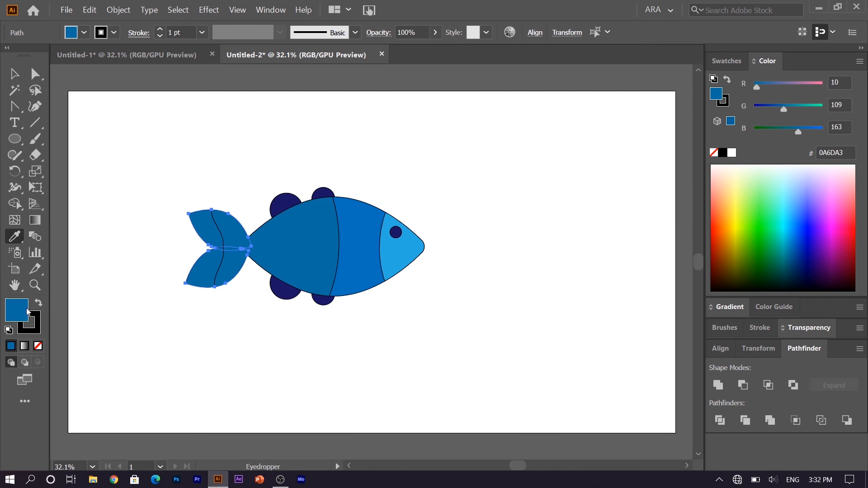
{"action": "double_click", "coordinate": [17, 310]}
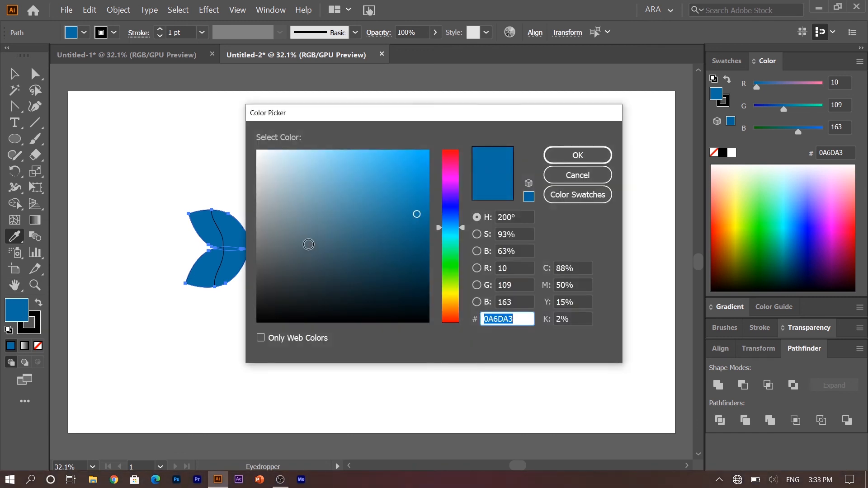
{"action": "left_click_drag", "start_coordinate": [413, 220], "coordinate": [410, 234]}
{"action": "left_click", "coordinate": [577, 155]}
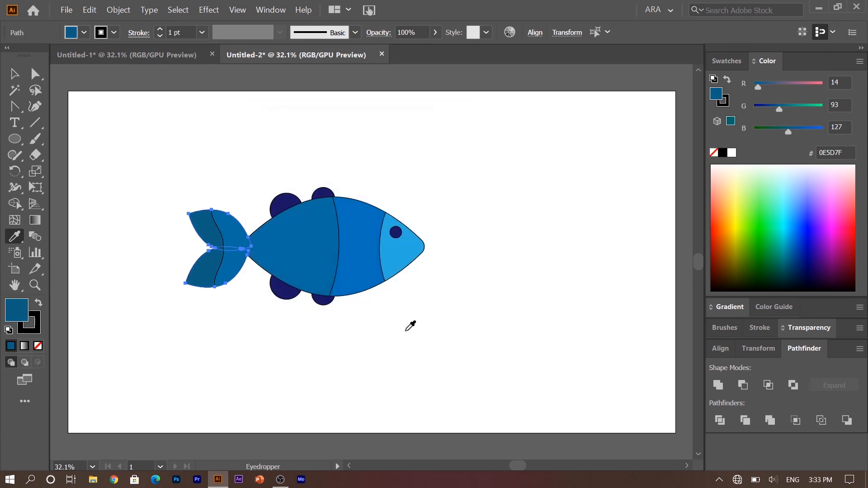
Select the entire fish and remove the black stroke from all its shapes
{"action": "key", "text": "v"}
{"action": "left_click_drag", "start_coordinate": [140, 147], "coordinate": [454, 320]}
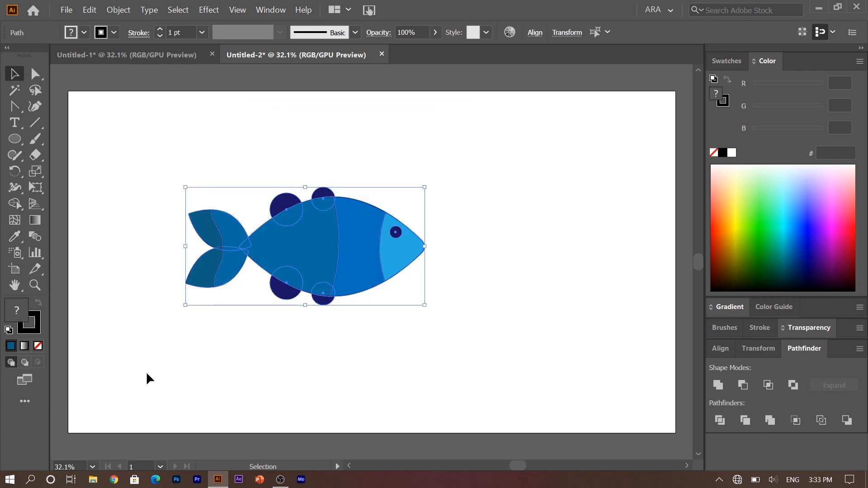
{"action": "left_click", "coordinate": [38, 346]}
{"action": "left_click", "coordinate": [145, 354]}
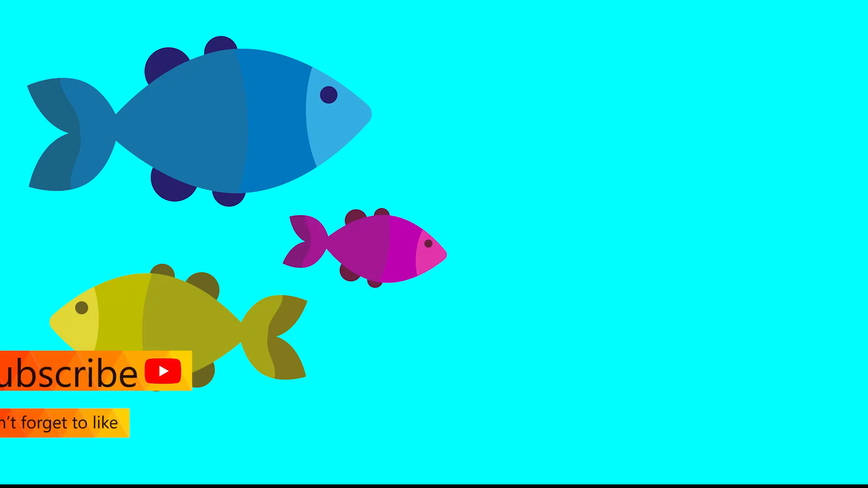